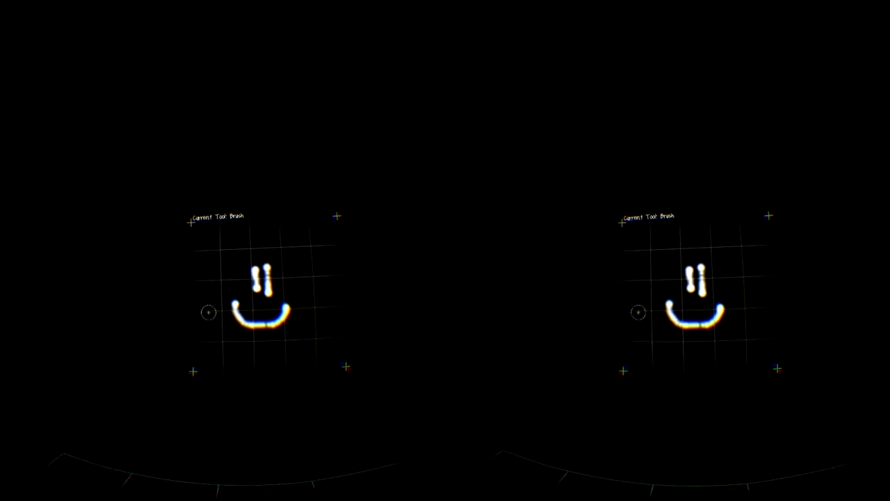
Step: Draw the box's left and top edges, then diagonal strokes from its corners toward the smiley face
{"action": "left_click_drag", "start_coordinate": [219, 334], "coordinate": [220, 293]}
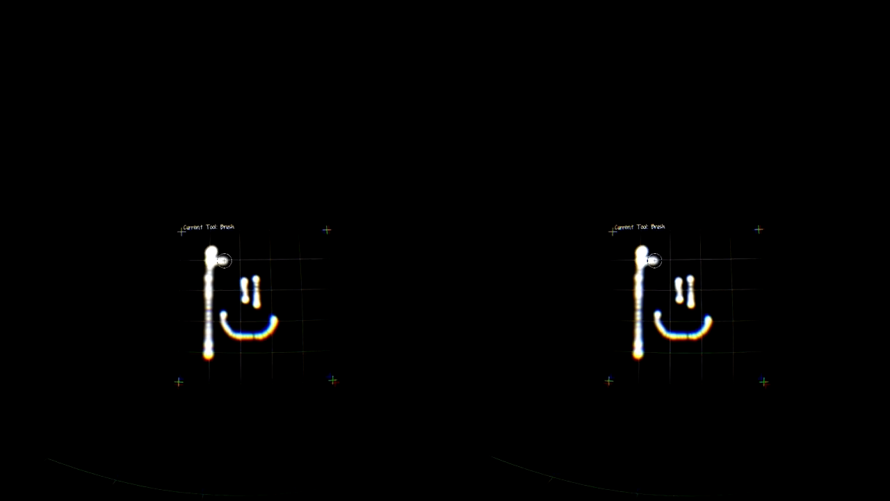
{"action": "mouse_move", "coordinate": [219, 255]}
{"action": "left_mouse_down"}
{"action": "mouse_move", "coordinate": [268, 265]}
{"action": "mouse_move", "coordinate": [221, 322]}
{"action": "left_mouse_up"}
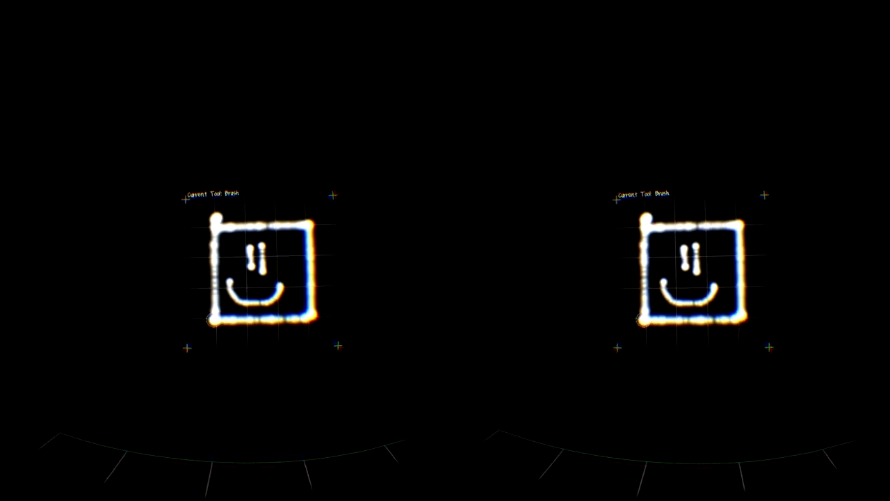
{"action": "mouse_move", "coordinate": [221, 322]}
{"action": "left_mouse_down"}
{"action": "mouse_move", "coordinate": [214, 327]}
{"action": "mouse_move", "coordinate": [234, 302]}
{"action": "left_mouse_up"}
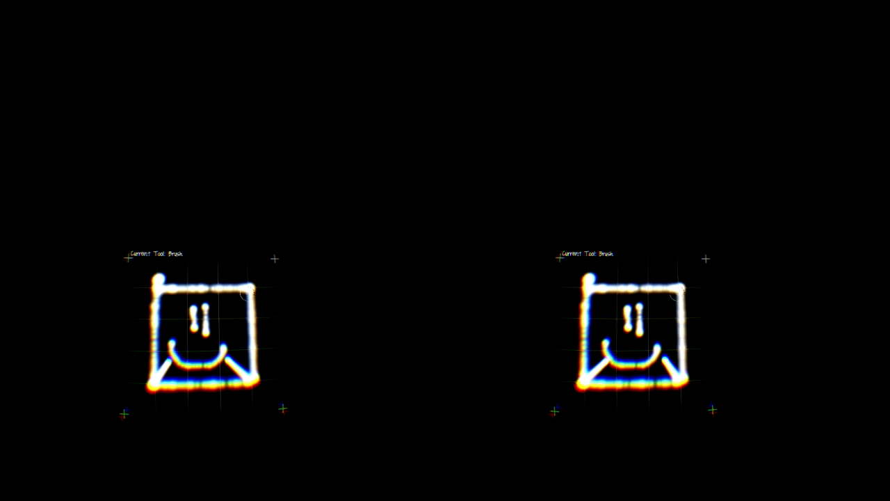
{"action": "left_click_drag", "start_coordinate": [245, 290], "coordinate": [217, 307]}
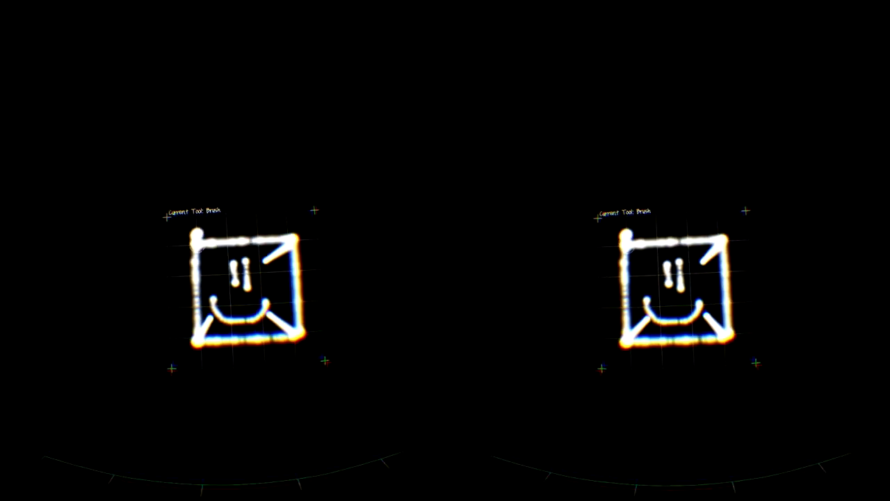
{"action": "left_click_drag", "start_coordinate": [198, 241], "coordinate": [221, 264]}
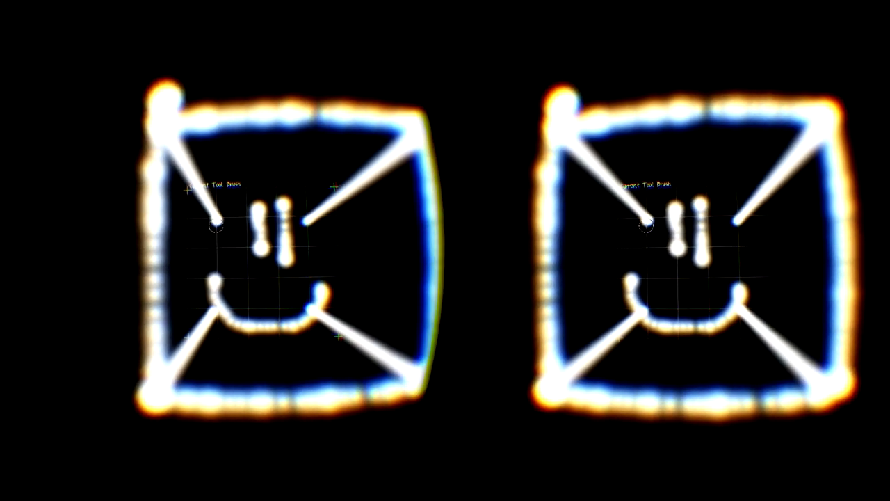
{"action": "mouse_move", "coordinate": [222, 233]}
{"action": "left_mouse_down"}
{"action": "mouse_move", "coordinate": [220, 259]}
{"action": "mouse_move", "coordinate": [258, 304]}
{"action": "mouse_move", "coordinate": [264, 230]}
{"action": "mouse_move", "coordinate": [194, 240]}
{"action": "left_mouse_up"}
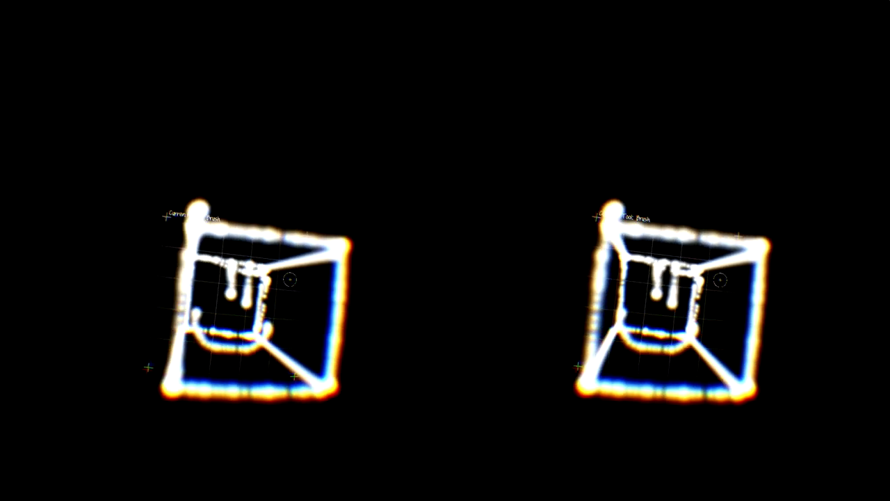
Step: Draw red, yellow and green dotted test strokes stacked above the box
{"action": "key", "text": "space"}
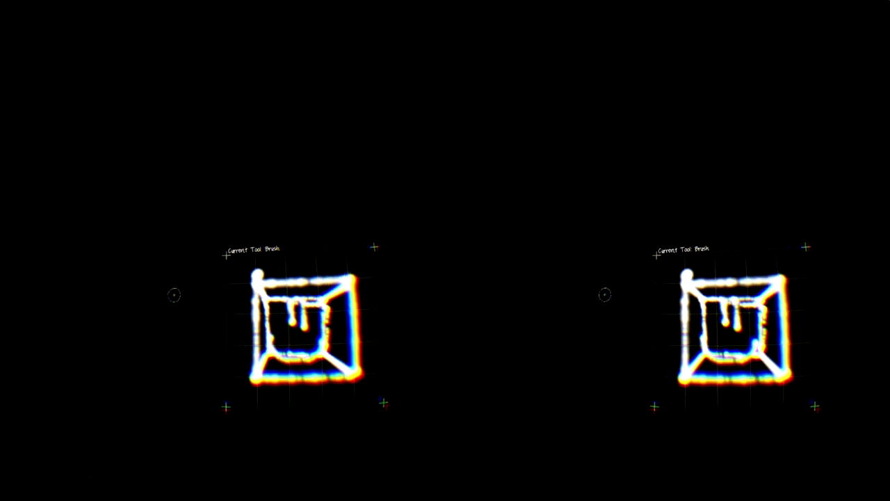
{"action": "left_click_drag", "start_coordinate": [189, 268], "coordinate": [258, 231]}
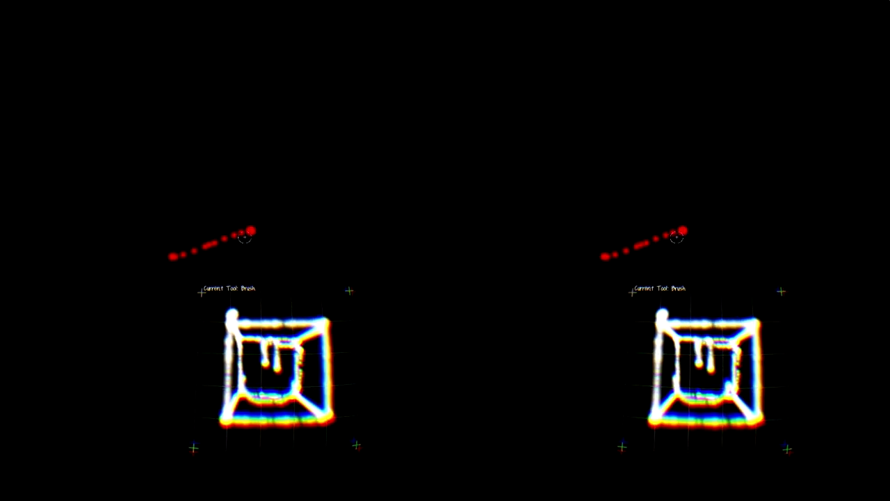
{"action": "key", "text": "space"}
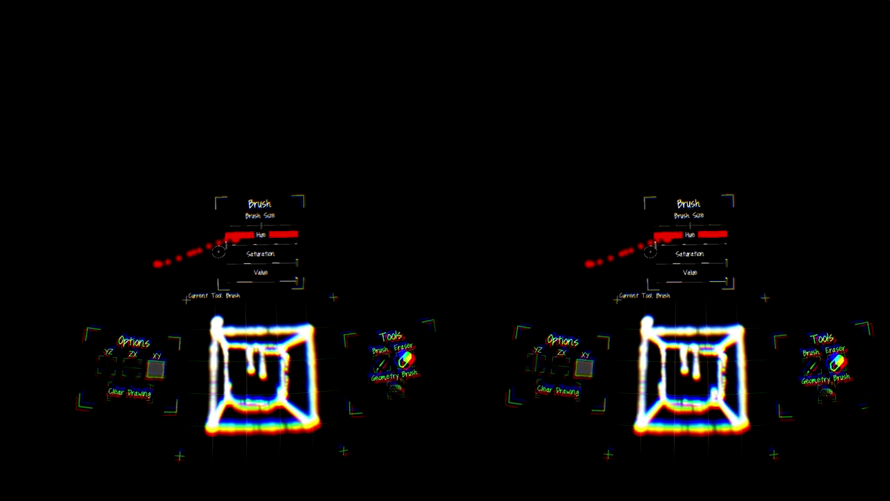
{"action": "key", "text": "space"}
{"action": "left_click_drag", "start_coordinate": [179, 282], "coordinate": [252, 262]}
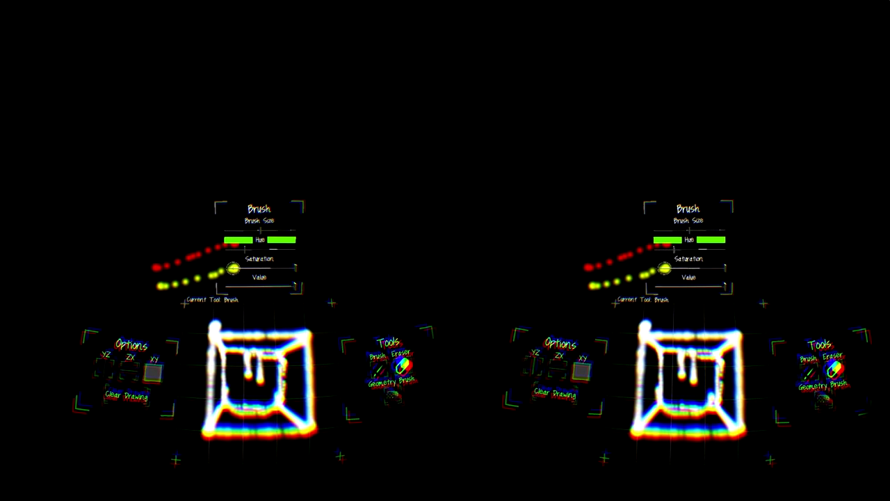
{"action": "left_click_drag", "start_coordinate": [187, 298], "coordinate": [258, 279]}
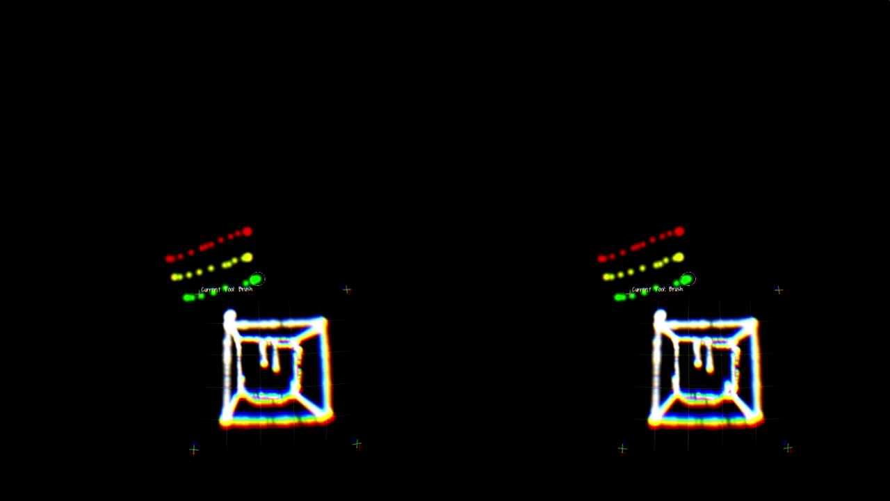
Step: Draw cyan, blue and magenta dotted strokes, then a red dotted shape left of the cube
{"action": "key", "text": "space"}
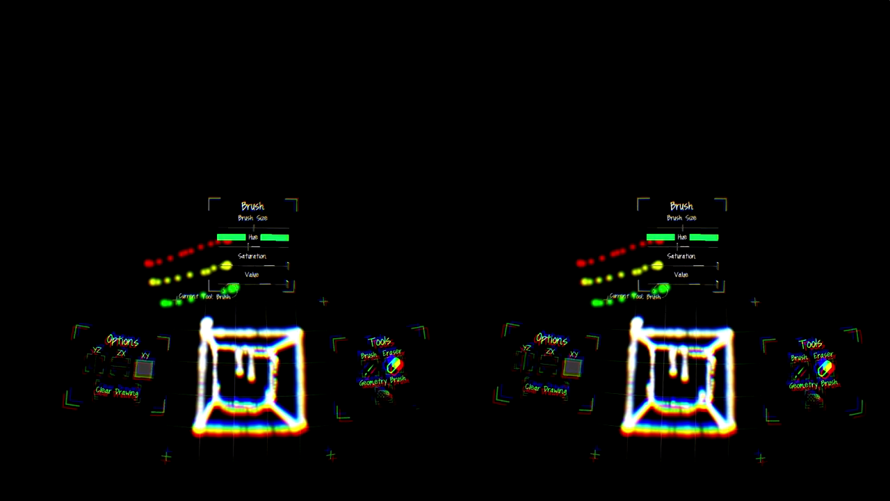
{"action": "left_click_drag", "start_coordinate": [187, 313], "coordinate": [243, 292]}
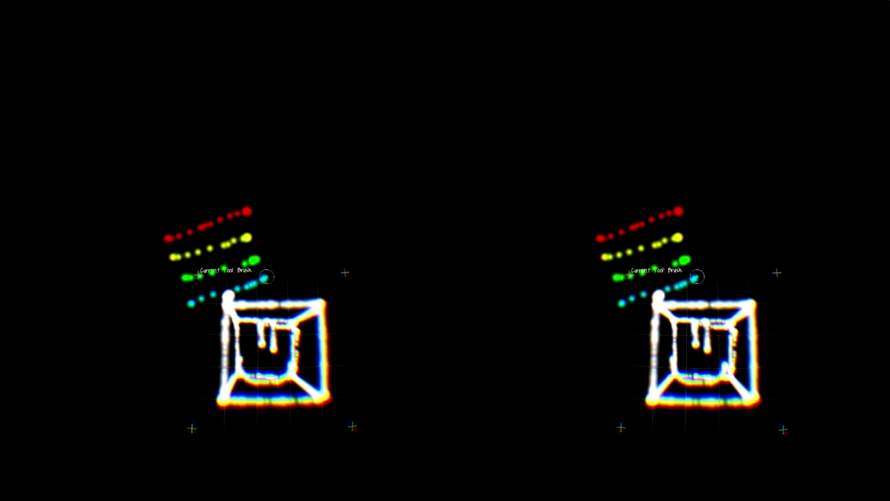
{"action": "key", "text": "space"}
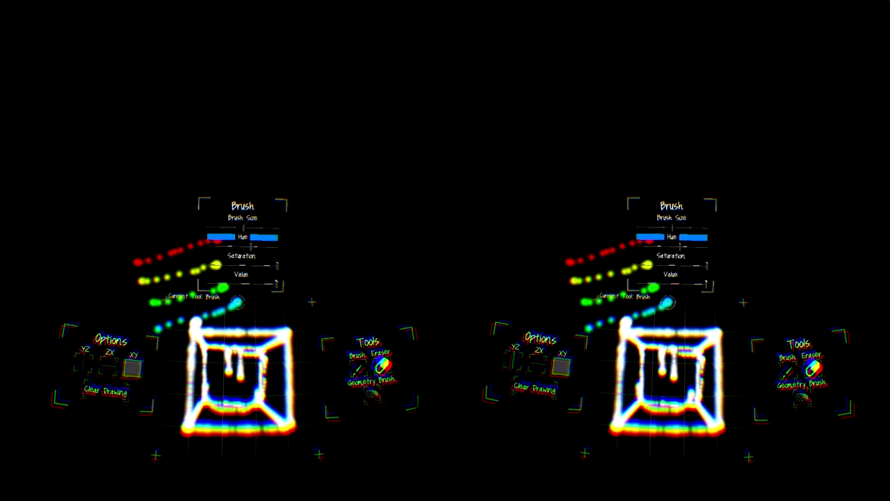
{"action": "left_click_drag", "start_coordinate": [259, 242], "coordinate": [247, 238]}
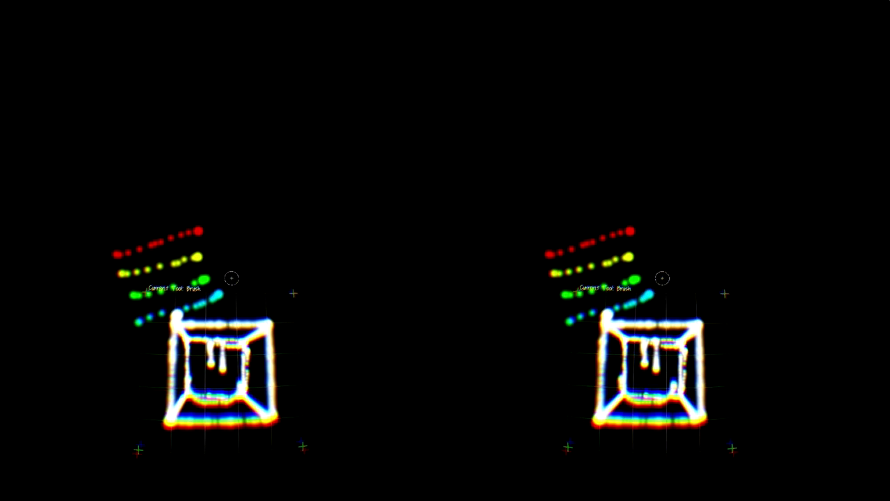
{"action": "left_click_drag", "start_coordinate": [248, 282], "coordinate": [275, 266]}
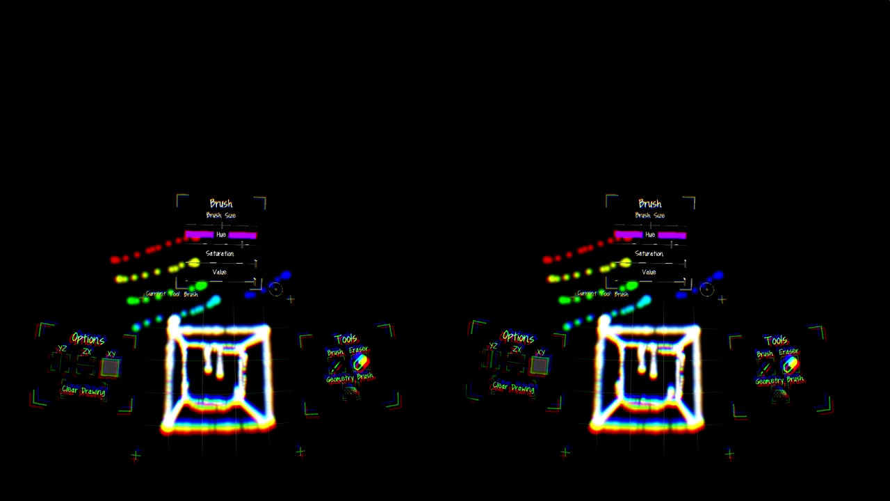
{"action": "left_click_drag", "start_coordinate": [243, 295], "coordinate": [285, 275]}
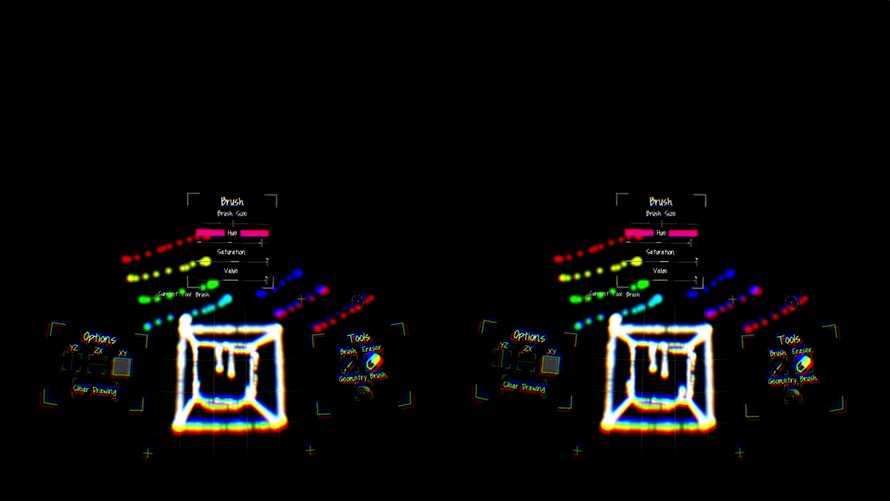
{"action": "left_click_drag", "start_coordinate": [262, 242], "coordinate": [194, 241]}
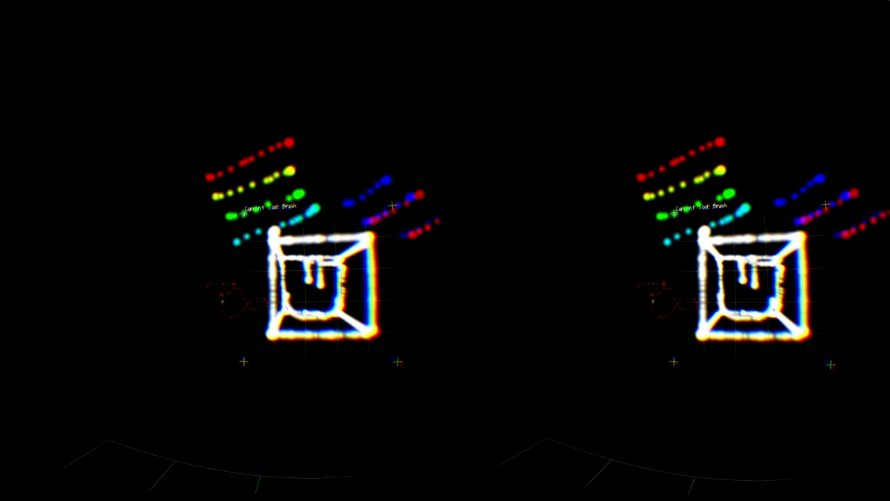
{"action": "left_click_drag", "start_coordinate": [244, 293], "coordinate": [210, 327]}
Step: Draw another red brush stroke beside the cube
{"action": "right_click", "coordinate": [211, 328]}
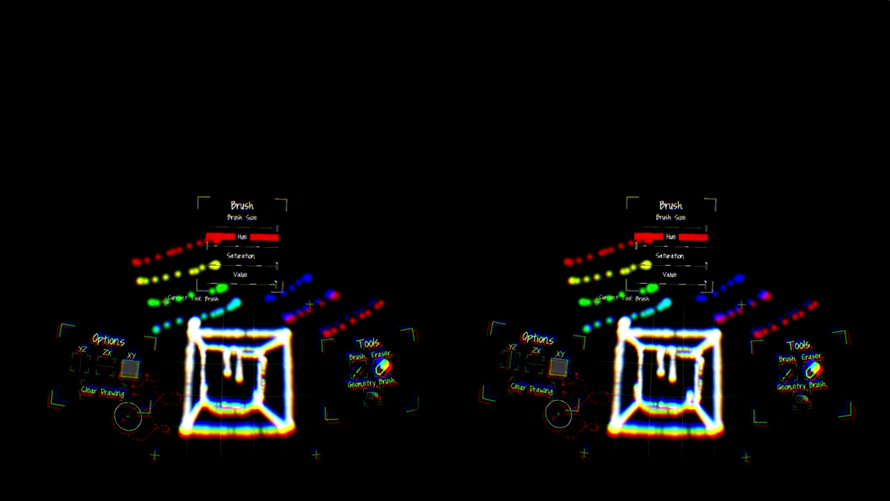
{"action": "right_click", "coordinate": [199, 320]}
{"action": "mouse_move", "coordinate": [196, 285]}
{"action": "left_mouse_down"}
{"action": "mouse_move", "coordinate": [233, 268]}
{"action": "mouse_move", "coordinate": [194, 320]}
{"action": "mouse_move", "coordinate": [215, 325]}
{"action": "mouse_move", "coordinate": [160, 314]}
{"action": "mouse_move", "coordinate": [213, 360]}
{"action": "mouse_move", "coordinate": [269, 372]}
{"action": "left_mouse_up"}
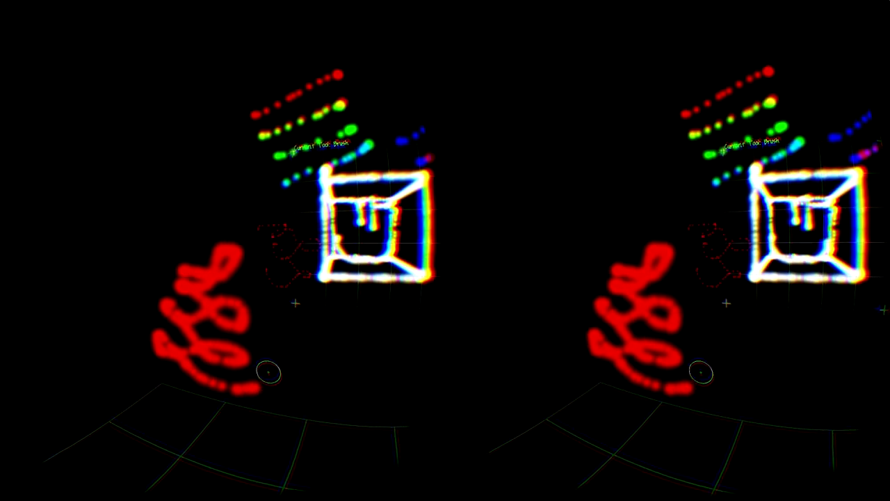
Step: Switch to the Eraser and sweep it over the red scribble
{"action": "right_click", "coordinate": [269, 372]}
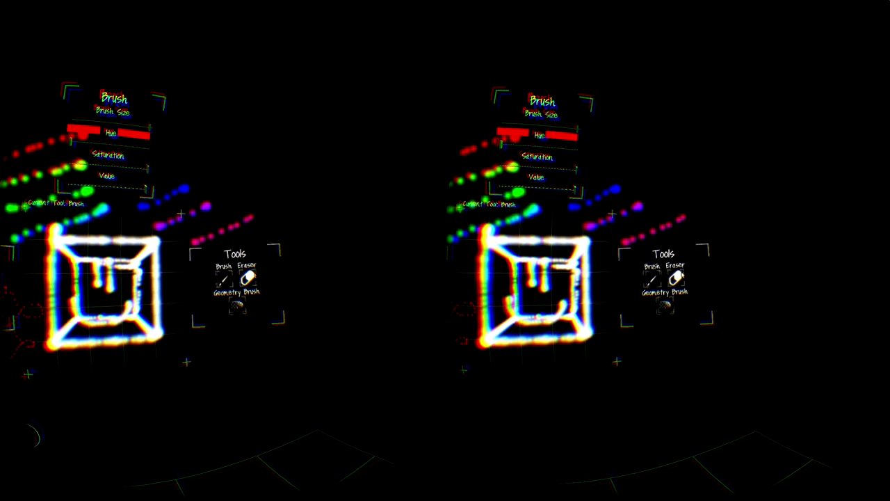
{"action": "left_click", "coordinate": [249, 278]}
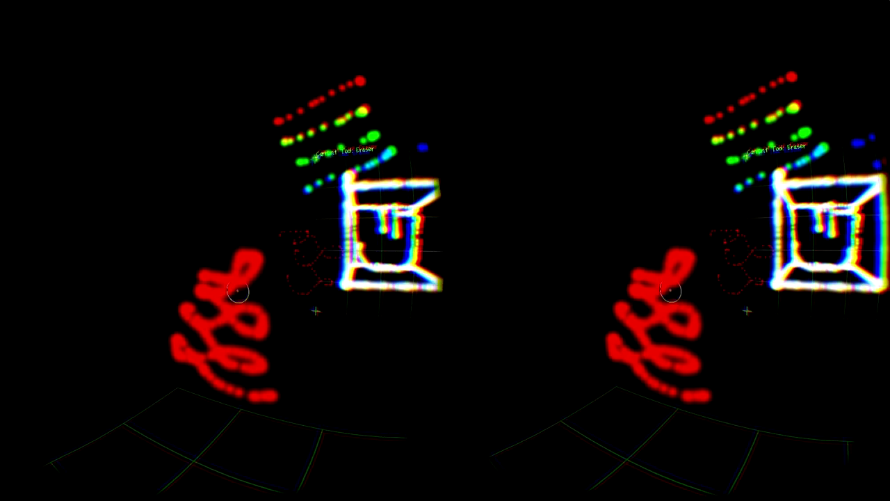
{"action": "mouse_move", "coordinate": [232, 267]}
{"action": "left_mouse_down"}
{"action": "mouse_move", "coordinate": [221, 370]}
{"action": "mouse_move", "coordinate": [237, 260]}
{"action": "mouse_move", "coordinate": [212, 332]}
{"action": "mouse_move", "coordinate": [216, 358]}
{"action": "mouse_move", "coordinate": [237, 377]}
{"action": "mouse_move", "coordinate": [218, 235]}
{"action": "left_mouse_up"}
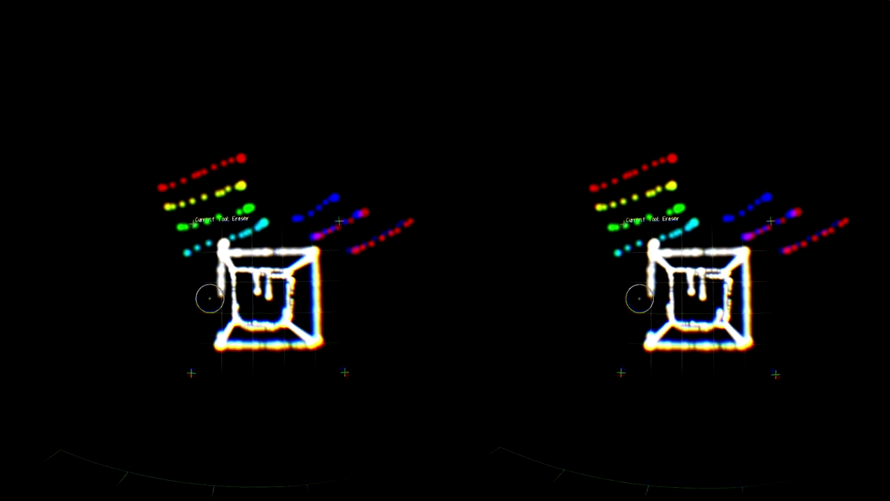
Step: Toggle the Brush/Options/Tools menus with Tab, leaving them open with the brush set to white
{"action": "key", "text": "Tab"}
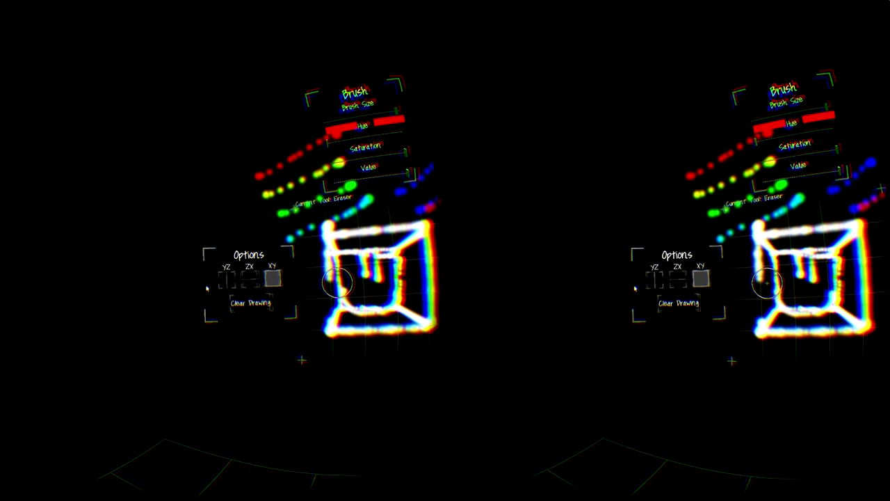
{"action": "key", "text": "Tab"}
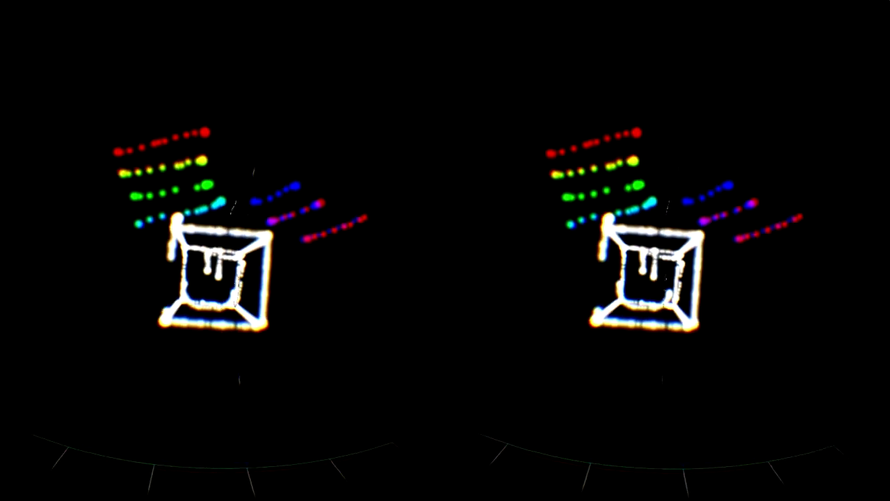
{"action": "key", "text": "Tab"}
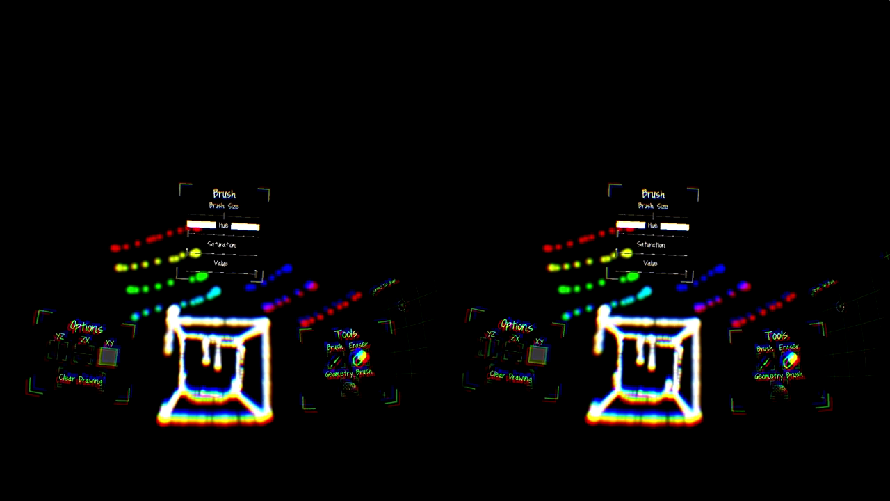
Step: Paint L-shaped, bracket and rectangular white test strokes on the floor, then clear the drawing with C
{"action": "mouse_move", "coordinate": [224, 261]}
{"action": "left_mouse_down"}
{"action": "mouse_move", "coordinate": [272, 307]}
{"action": "mouse_move", "coordinate": [240, 258]}
{"action": "left_mouse_up"}
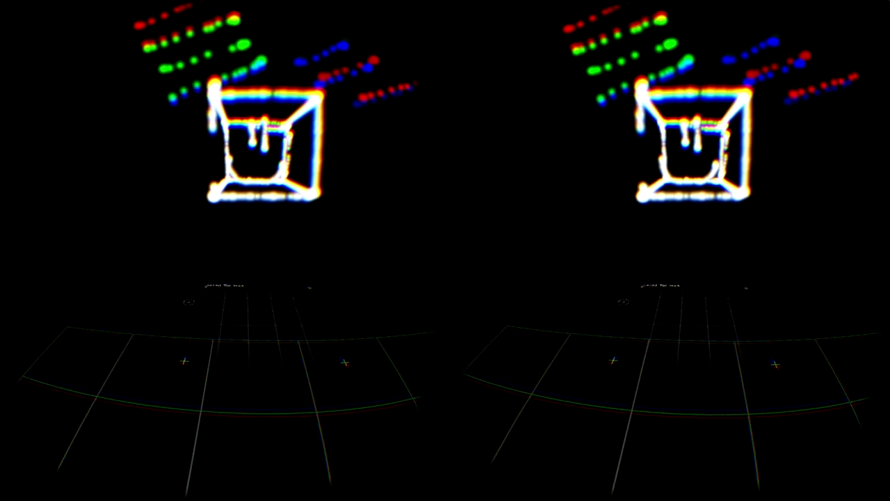
{"action": "mouse_move", "coordinate": [222, 341]}
{"action": "left_mouse_down"}
{"action": "mouse_move", "coordinate": [282, 337]}
{"action": "mouse_move", "coordinate": [197, 343]}
{"action": "left_mouse_up"}
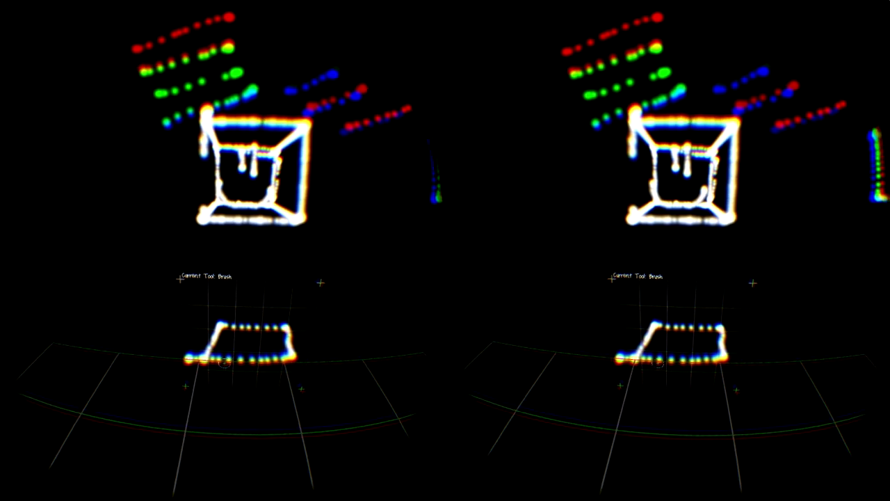
{"action": "mouse_move", "coordinate": [210, 369]}
{"action": "left_mouse_down"}
{"action": "mouse_move", "coordinate": [204, 300]}
{"action": "mouse_move", "coordinate": [288, 300]}
{"action": "mouse_move", "coordinate": [292, 352]}
{"action": "mouse_move", "coordinate": [223, 368]}
{"action": "left_mouse_up"}
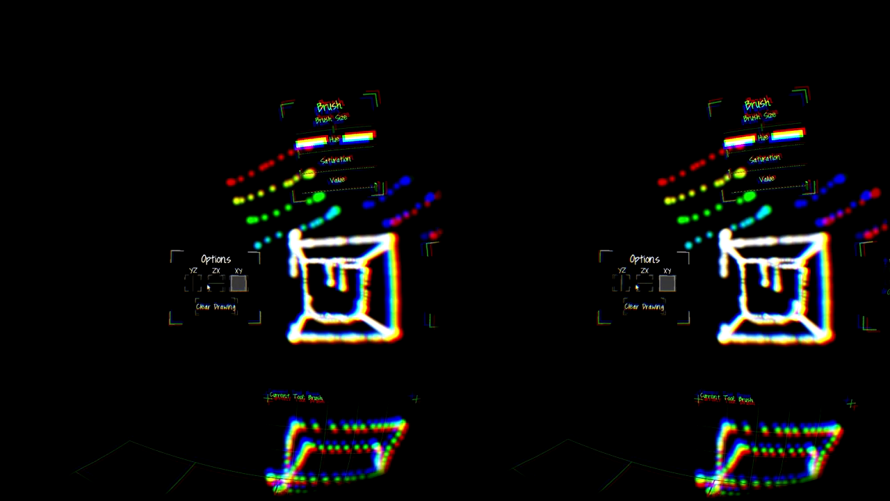
{"action": "key", "text": "c"}
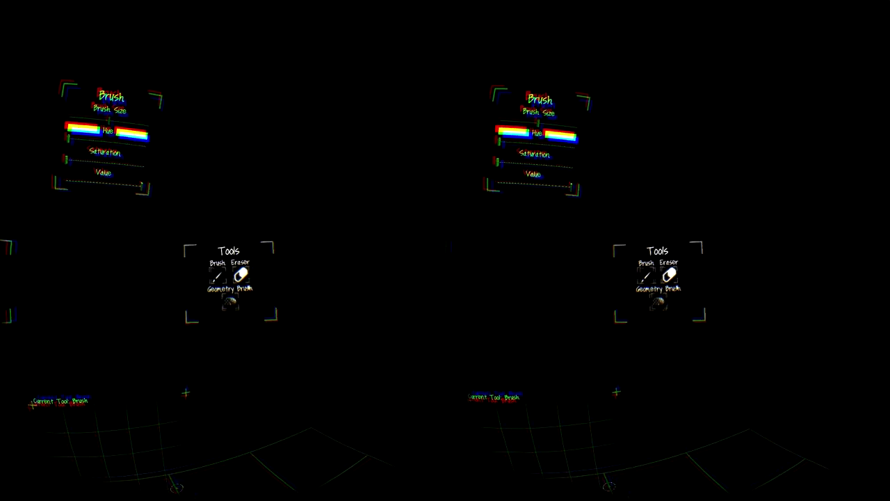
Step: Switch to the Geometry Brush in the Tools panel
{"action": "left_click", "coordinate": [237, 293]}
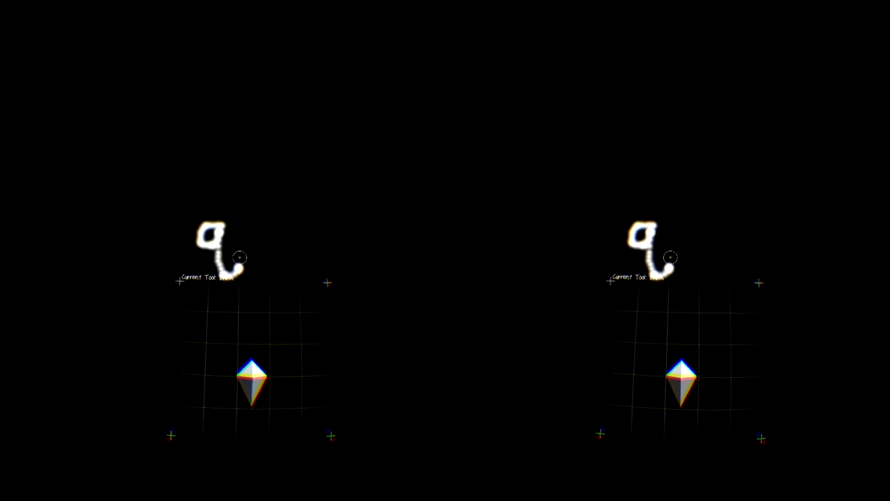
Step: Paint 'uick' after the q and 'DraW' on the line below, then toggle the menus
{"action": "mouse_move", "coordinate": [238, 235]}
{"action": "left_mouse_down"}
{"action": "mouse_move", "coordinate": [251, 262]}
{"action": "mouse_move", "coordinate": [260, 266]}
{"action": "mouse_move", "coordinate": [266, 235]}
{"action": "mouse_move", "coordinate": [272, 261]}
{"action": "mouse_move", "coordinate": [293, 270]}
{"action": "left_mouse_up"}
{"action": "left_click", "coordinate": [245, 229]}
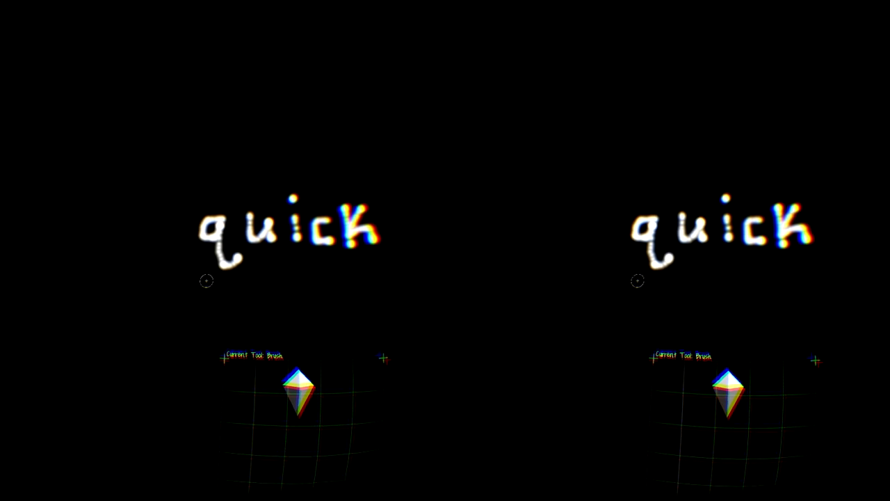
{"action": "left_click_drag", "start_coordinate": [204, 308], "coordinate": [223, 301]}
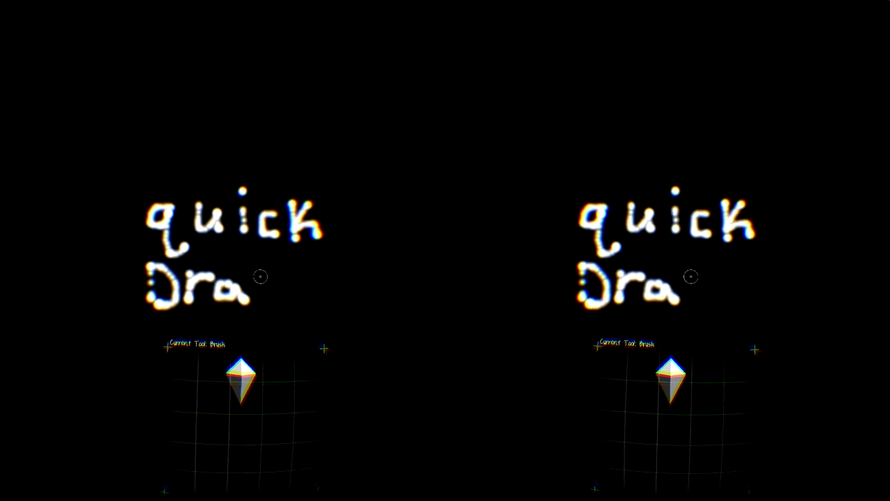
{"action": "left_click_drag", "start_coordinate": [258, 277], "coordinate": [281, 282]}
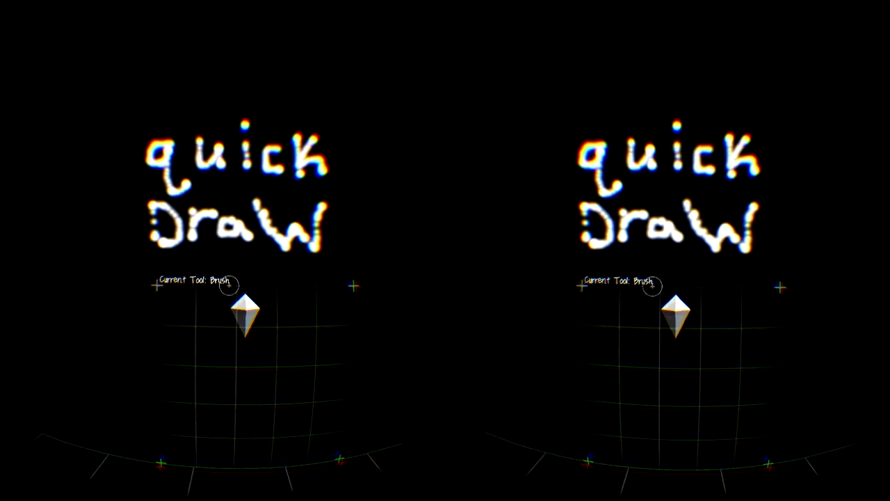
{"action": "left_click", "coordinate": [230, 256]}
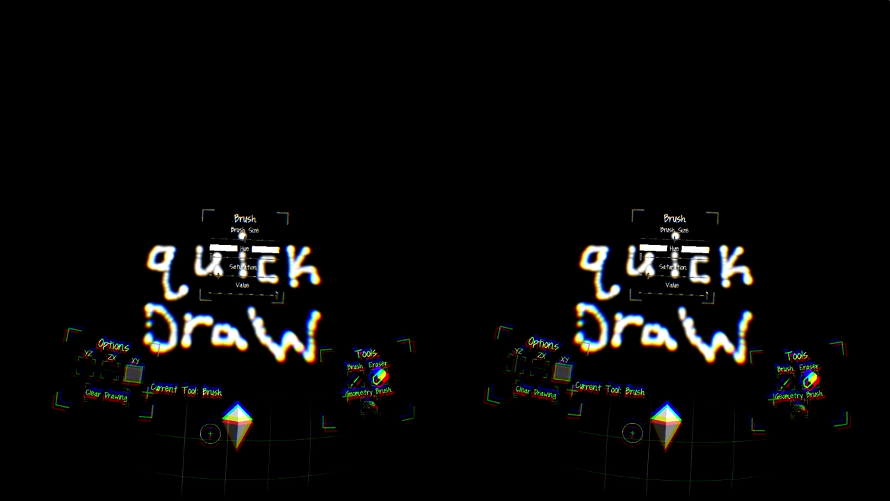
{"action": "left_click", "coordinate": [206, 410]}
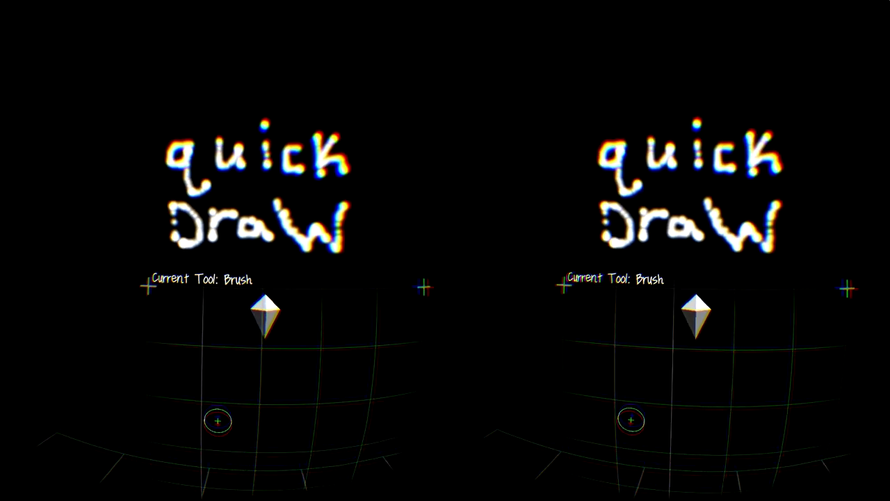
Step: Paint a red '3' below 'quick DraW' and a cyan 'D' beside it
{"action": "mouse_move", "coordinate": [197, 288]}
{"action": "left_mouse_down"}
{"action": "mouse_move", "coordinate": [233, 322]}
{"action": "mouse_move", "coordinate": [187, 353]}
{"action": "left_mouse_up"}
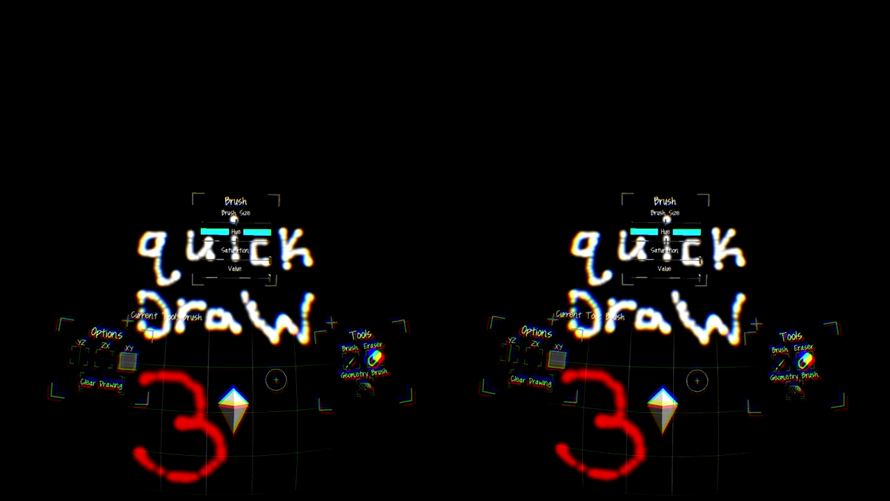
{"action": "left_click_drag", "start_coordinate": [240, 287], "coordinate": [253, 374]}
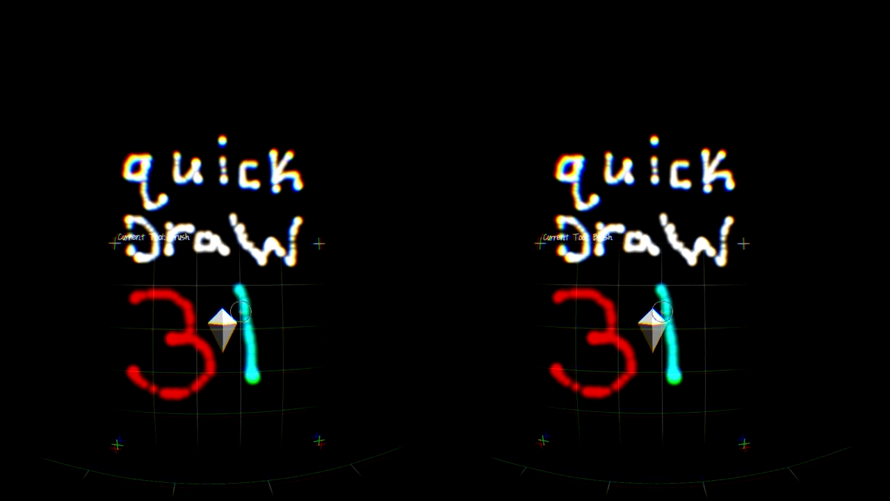
{"action": "left_click_drag", "start_coordinate": [239, 288], "coordinate": [240, 376]}
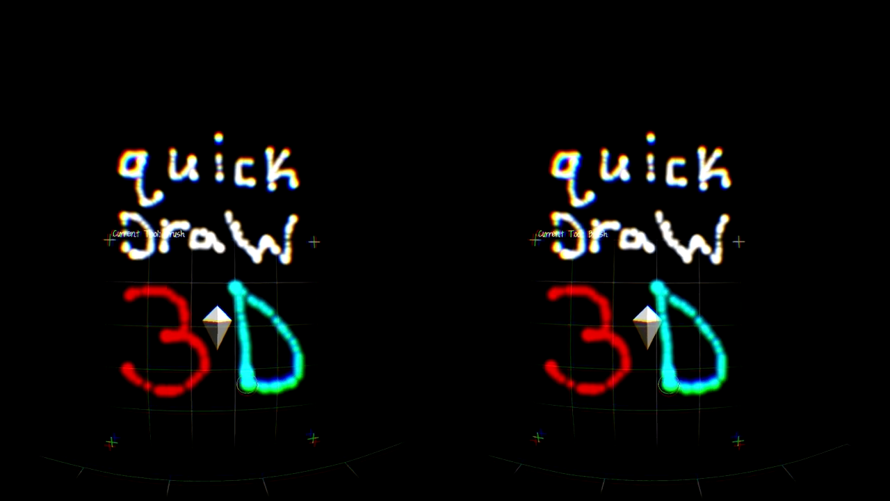